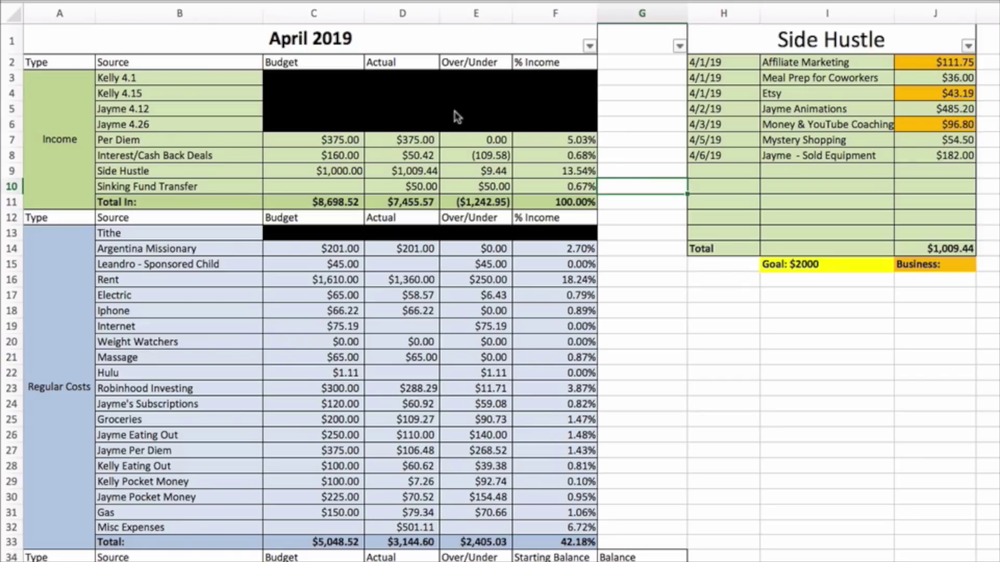
Check the actual income for Per Diem and Interest/Cash Back Deals, plus the Affiliate Marketing amount in the Side Hustle list.
left_click(389, 142)
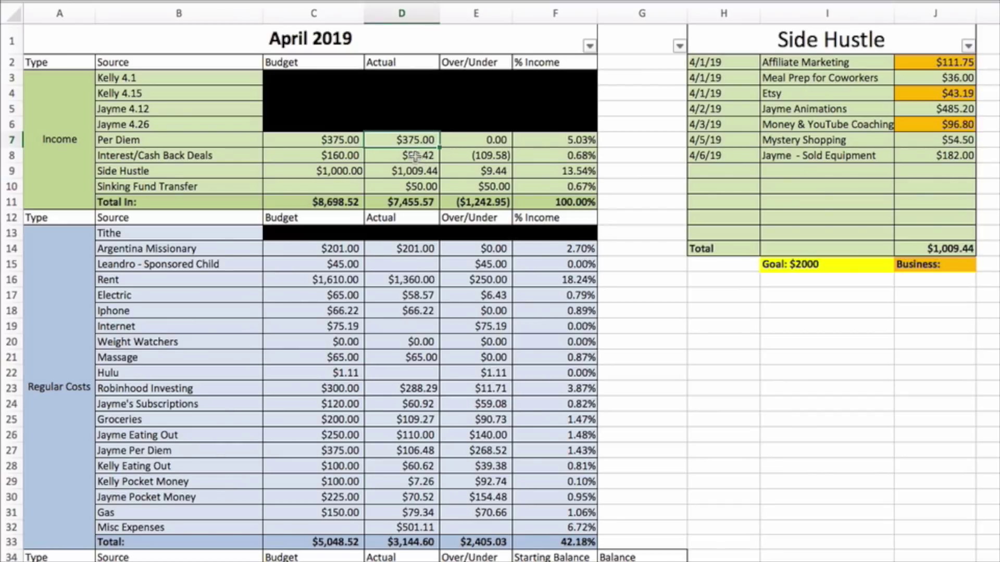
left_click(383, 154)
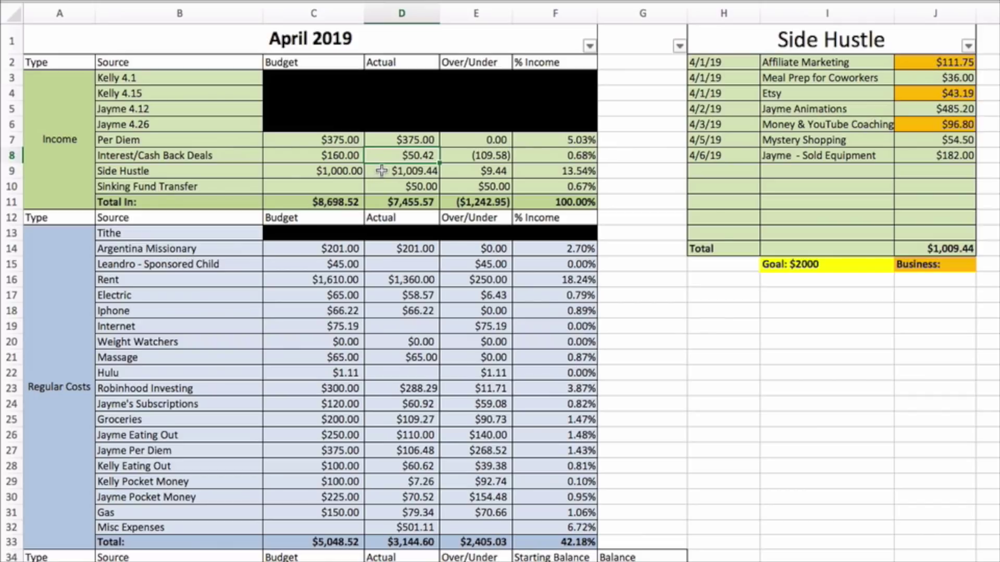
left_click(917, 63)
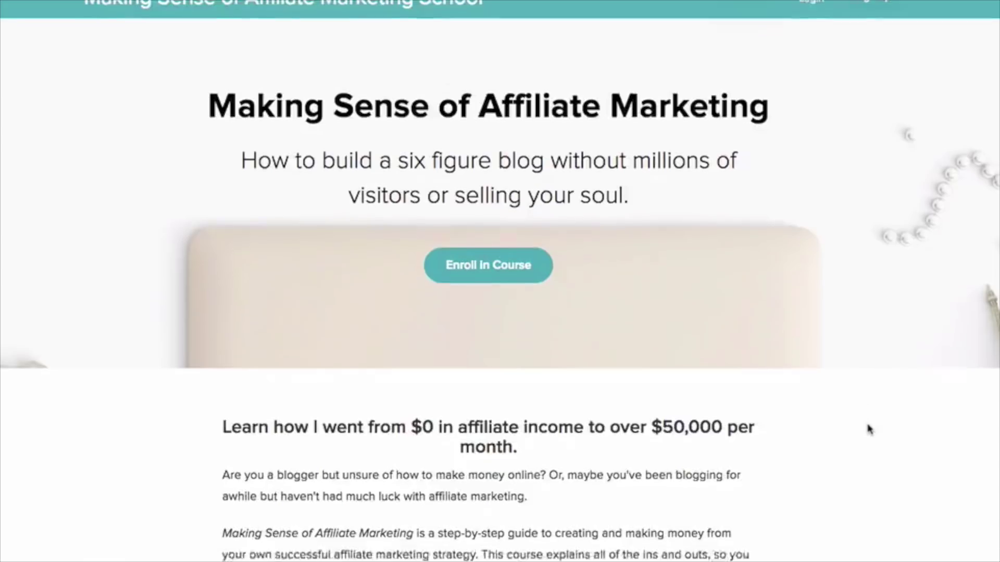
Read through the Making Sense of Affiliate Marketing course page, from the introduction and testimonials to the What's Included section.
scroll(868, 429, "down", 5)
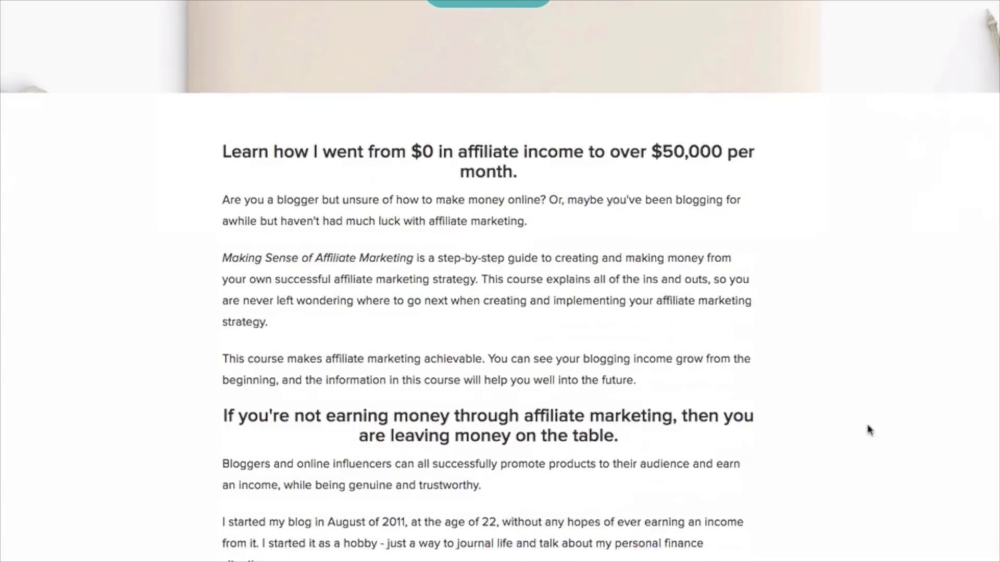
scroll(868, 428, "down", 10)
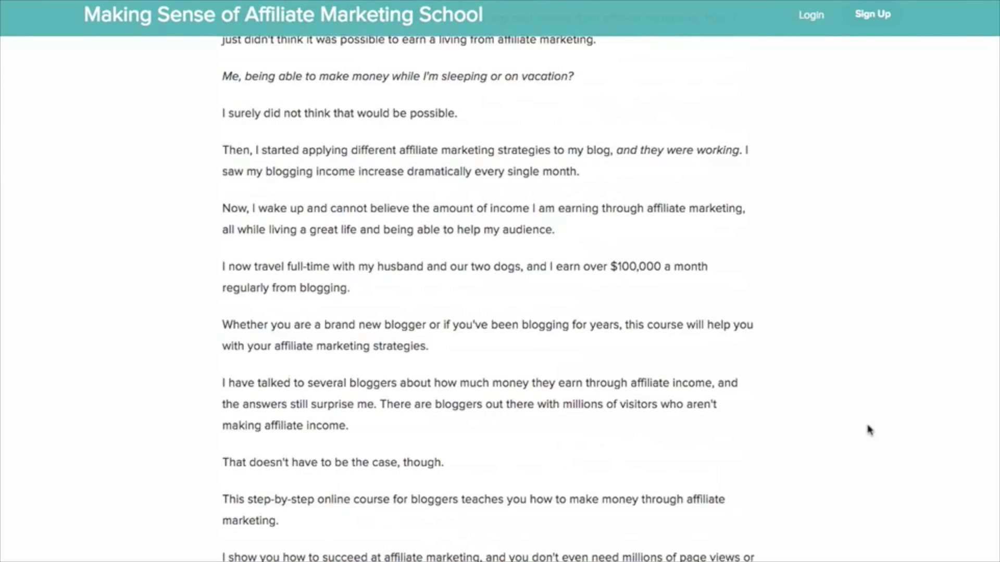
scroll(868, 429, "down", 10)
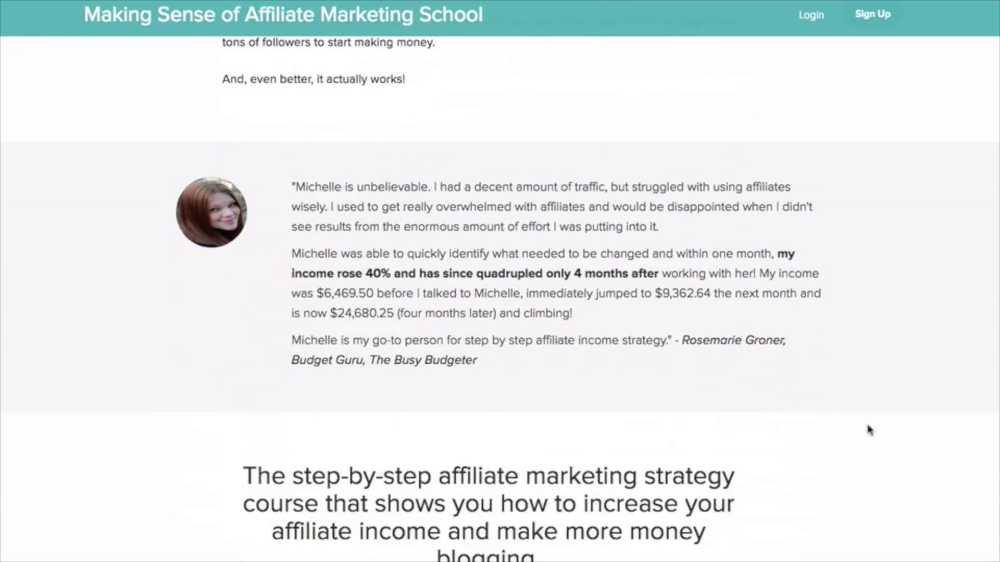
scroll(868, 429, "down", 7)
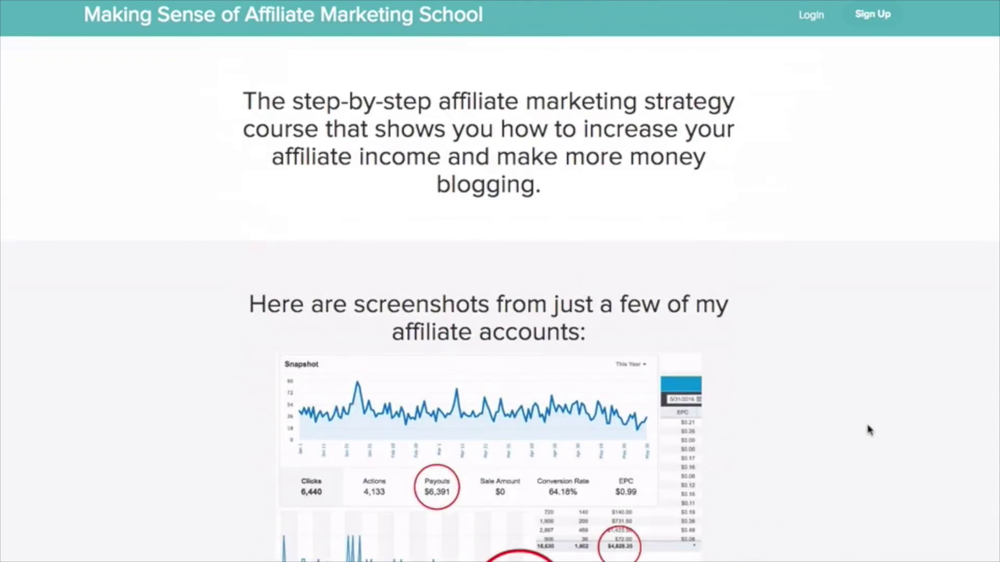
scroll(869, 428, "down", 10)
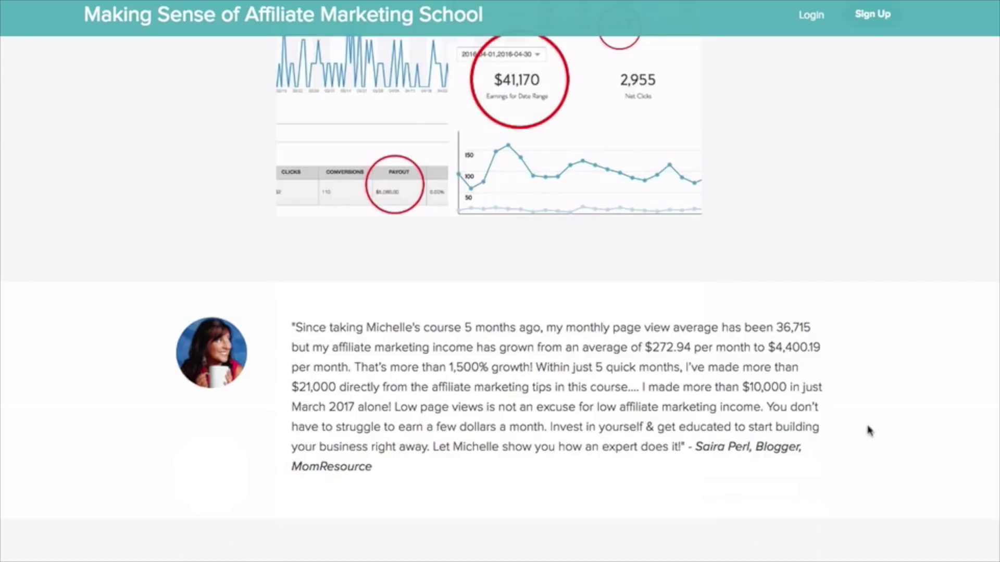
scroll(868, 431, "down", 8)
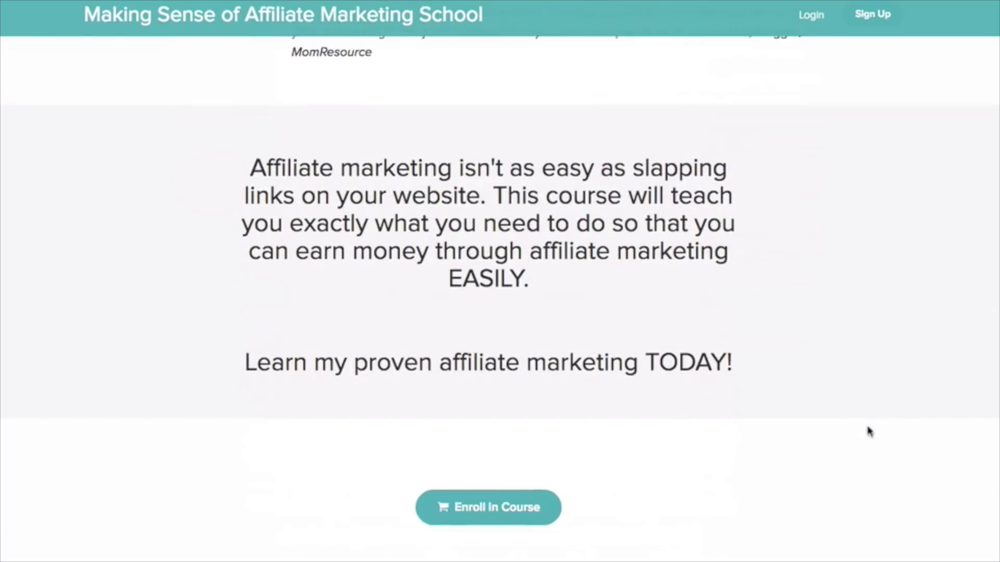
scroll(869, 431, "down", 11)
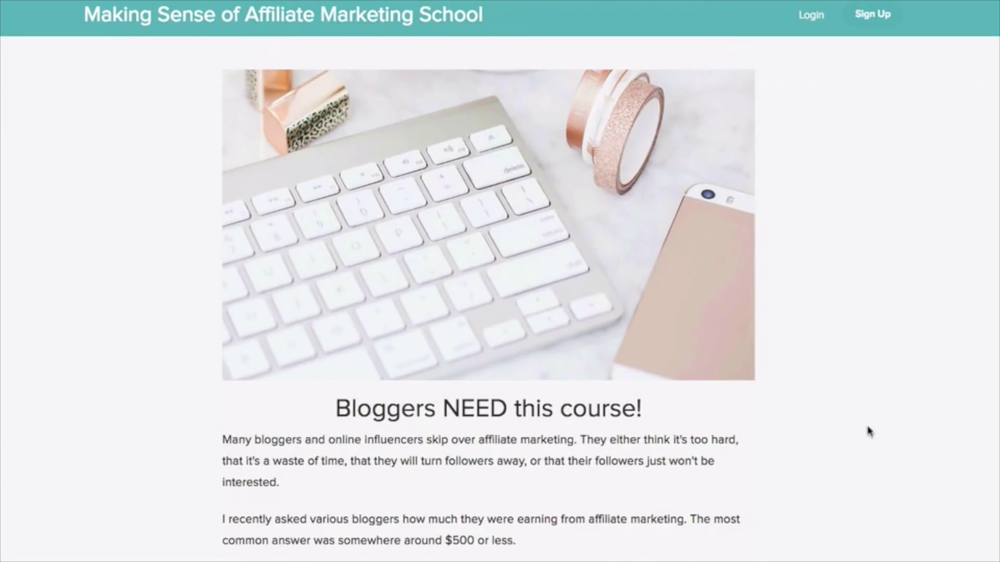
scroll(868, 432, "down", 6)
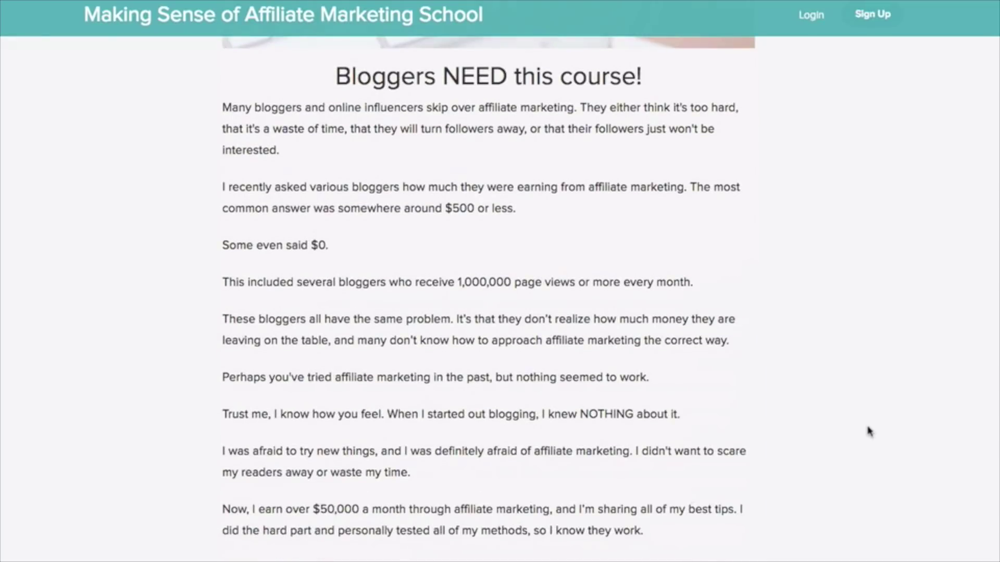
scroll(868, 431, "down", 6)
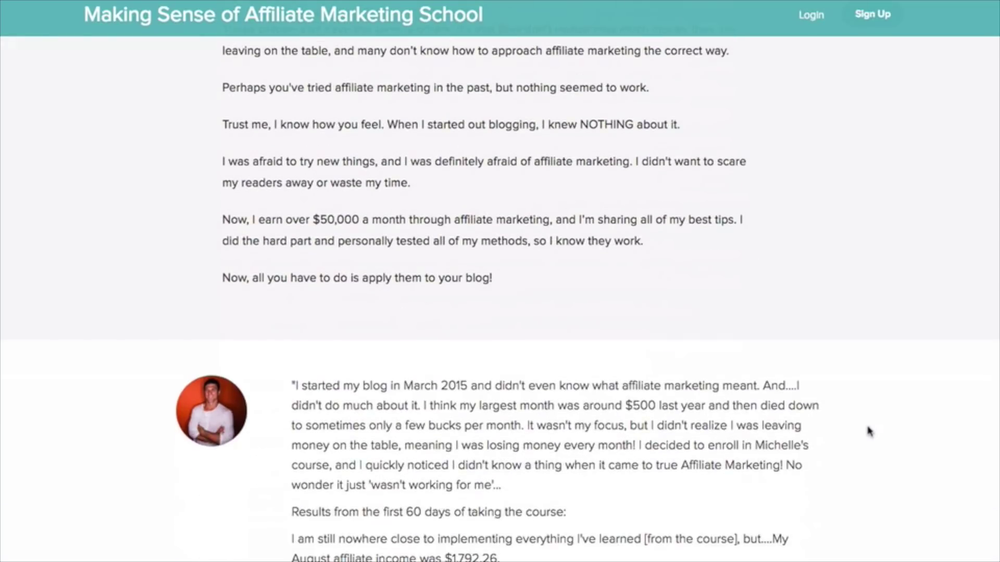
scroll(869, 431, "down", 5)
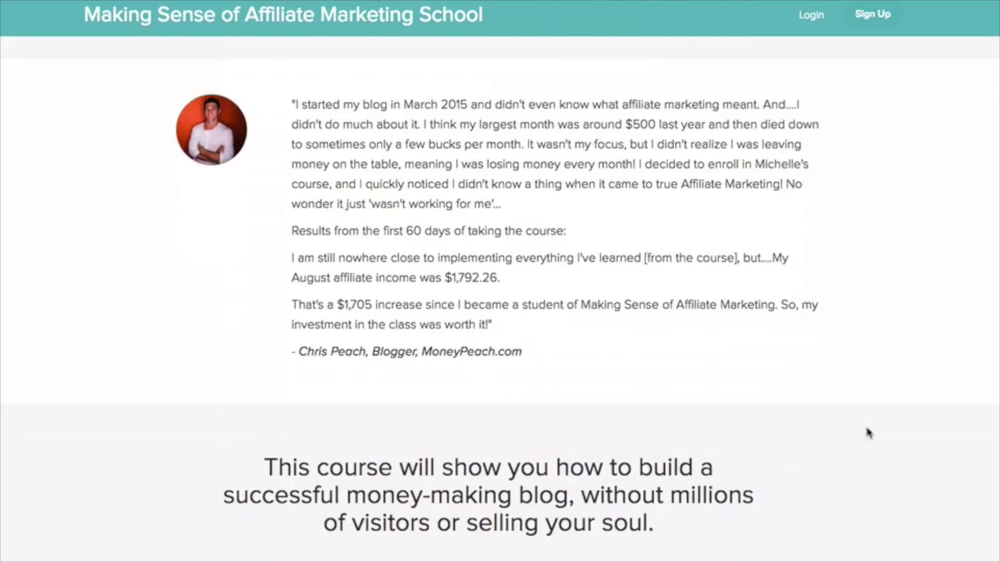
scroll(868, 432, "down", 6)
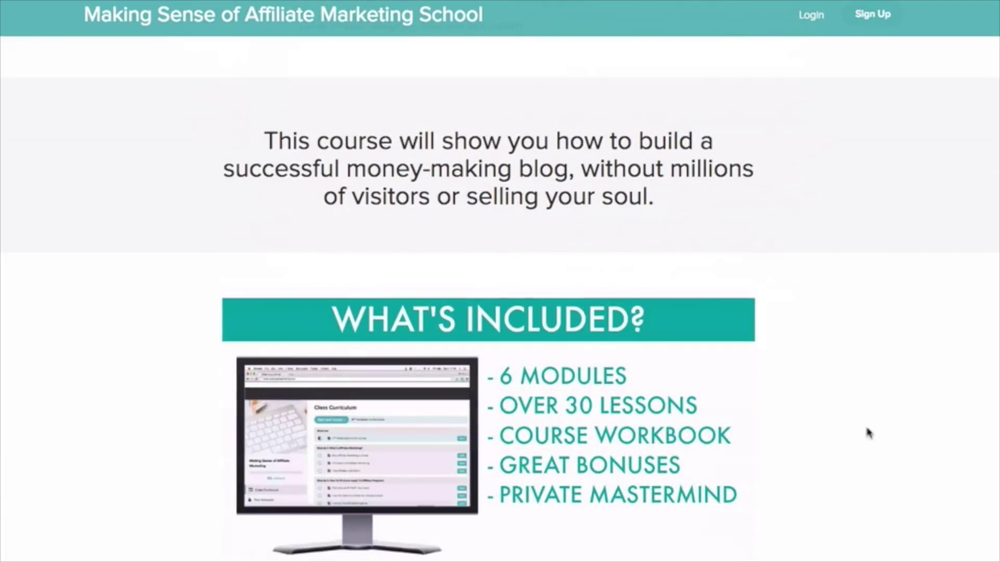
scroll(866, 432, "down", 1)
scroll(866, 432, "down", 3)
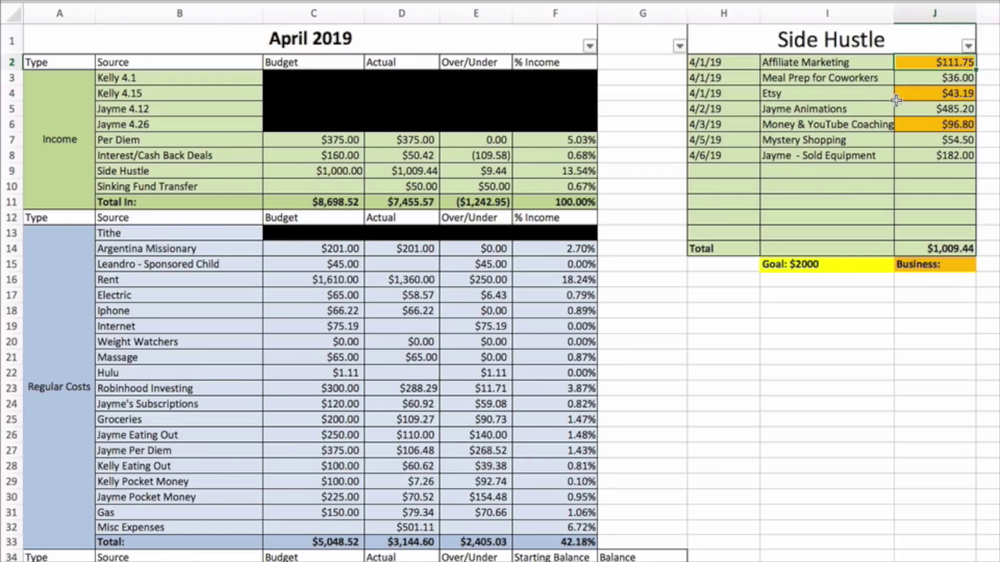
In the April 2019 budget, review the end of the Side Hustle list and the actual amounts for Sinking Fund Transfer and Robinhood Investing.
left_click(901, 233)
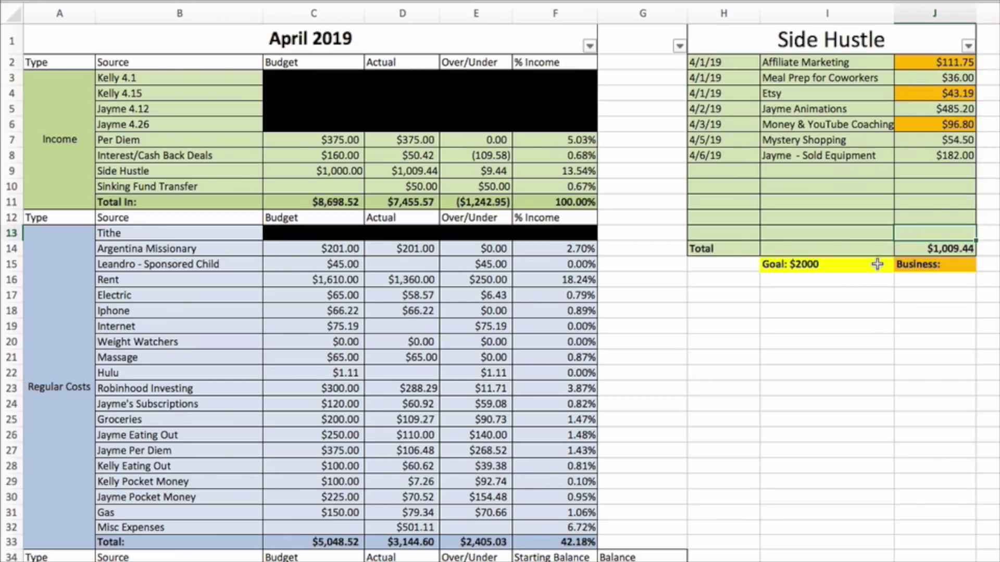
left_click(380, 188)
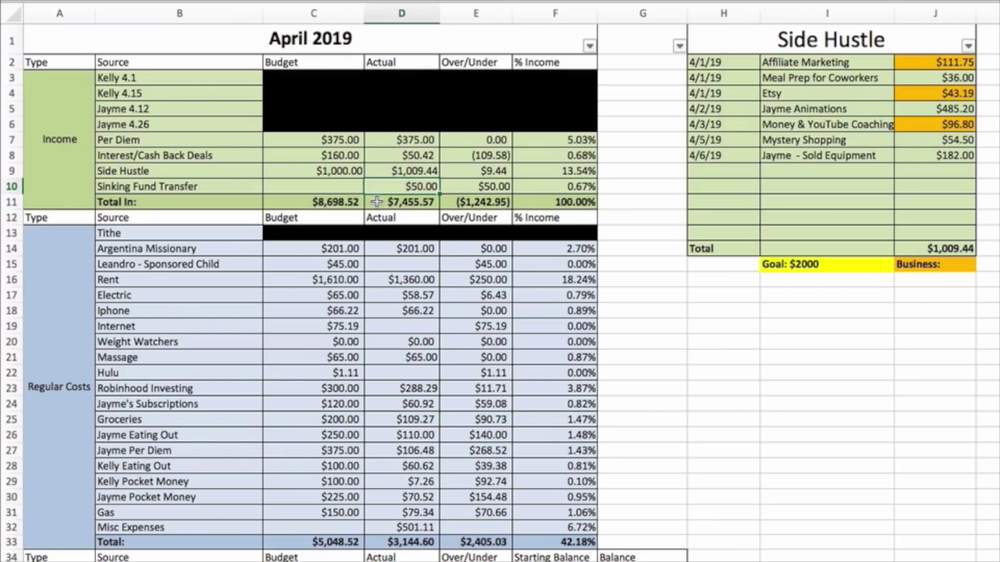
scroll(376, 202, "down", 3)
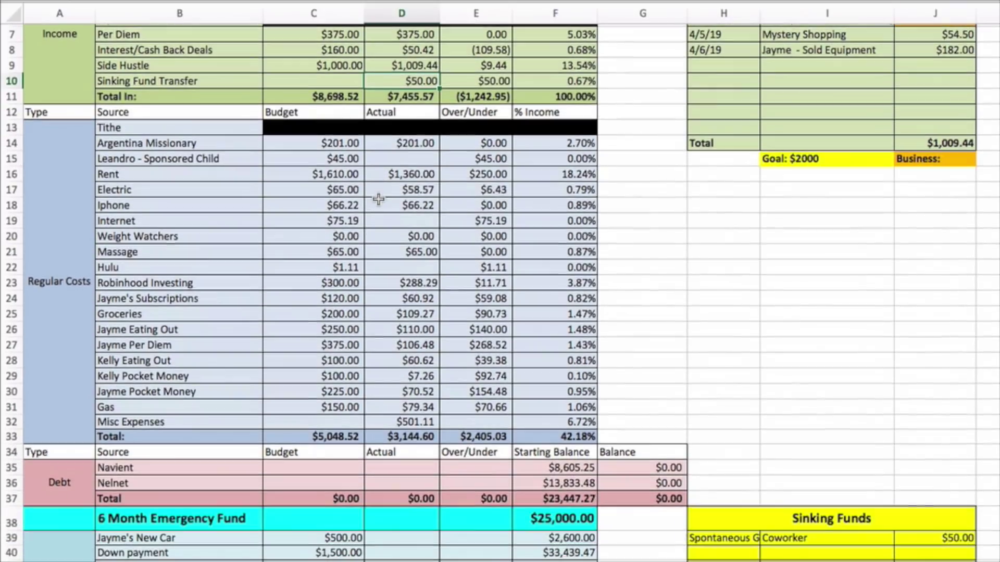
scroll(379, 199, "down", 1)
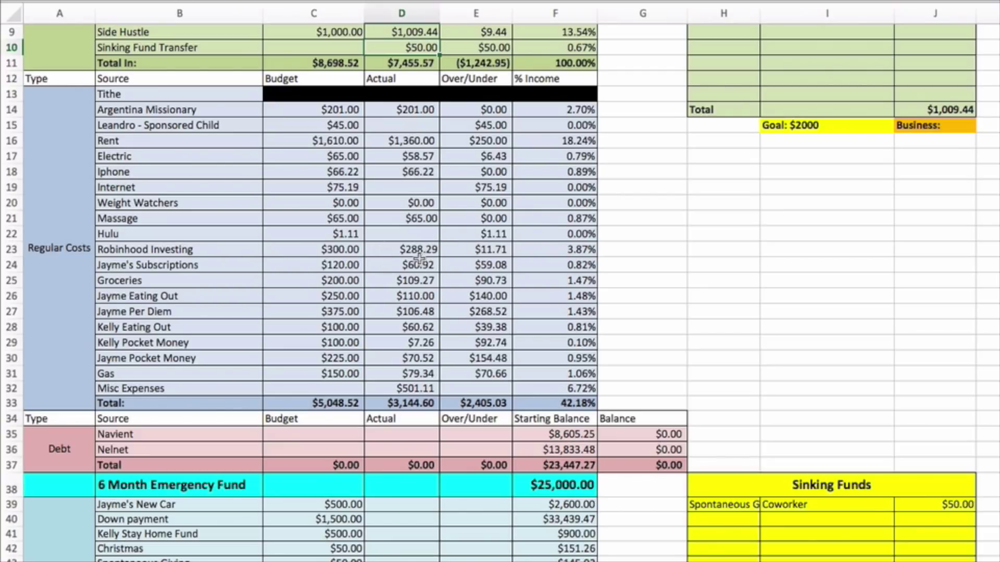
left_click(381, 249)
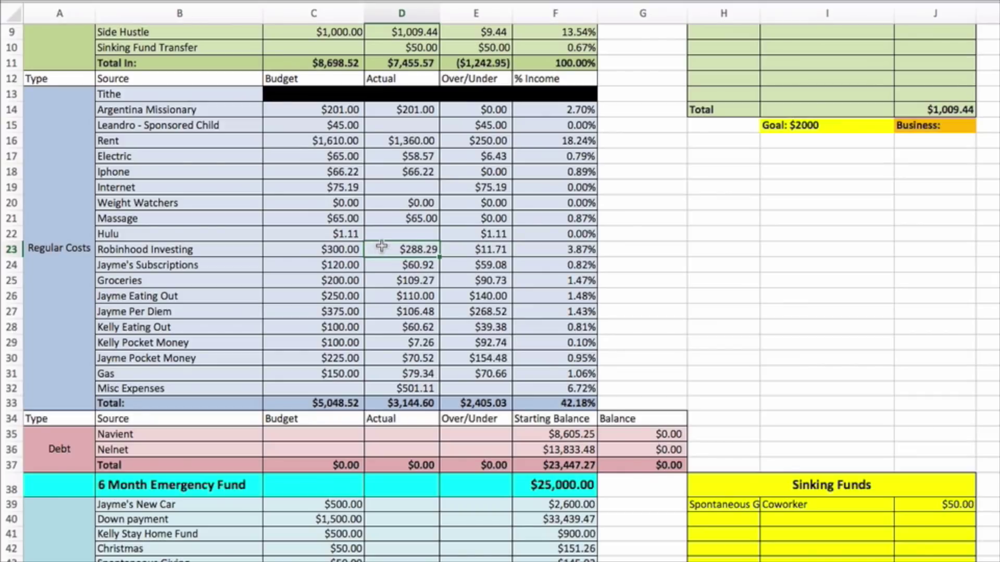
Find the itemized subscriptions log below the budget and examine its amounts in D112:D123.
scroll(382, 247, "down", 1)
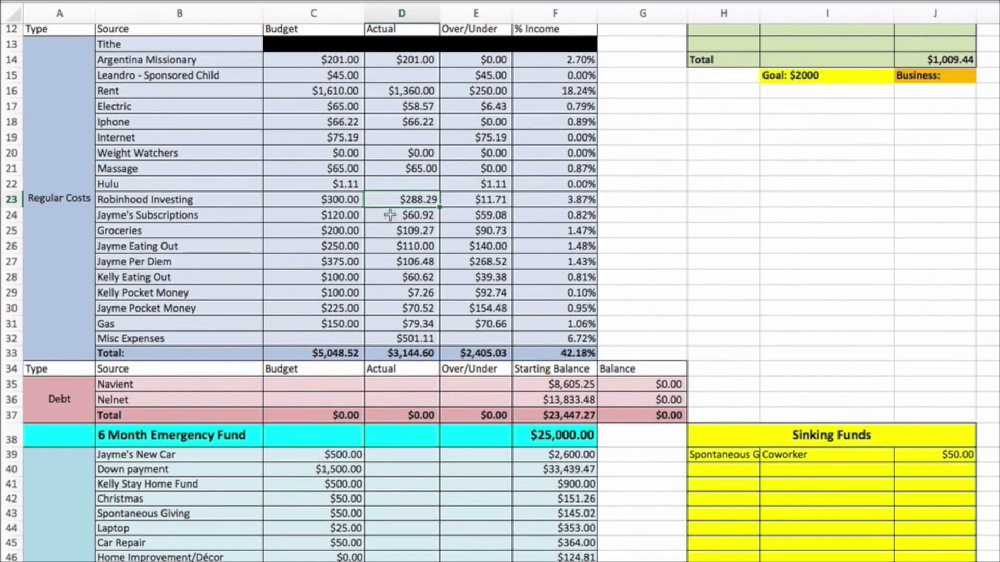
scroll(401, 213, "down", 5)
scroll(419, 210, "down", 20)
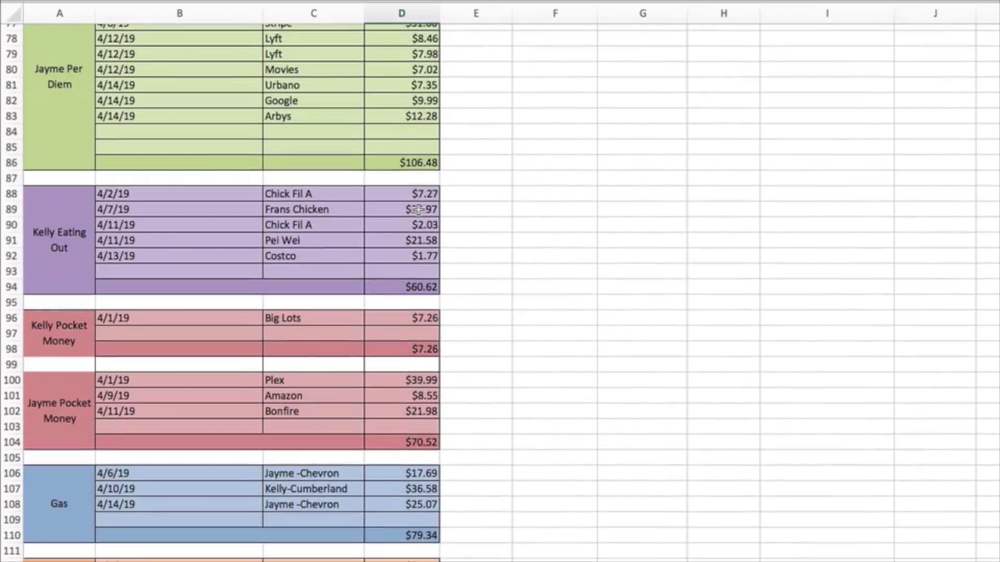
scroll(415, 212, "up", 6)
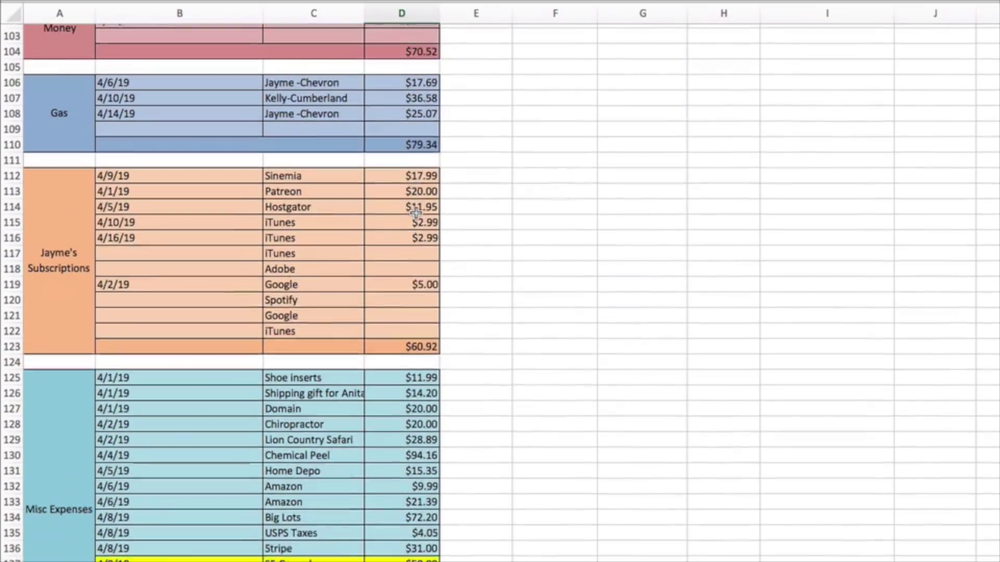
scroll(427, 198, "down", 2)
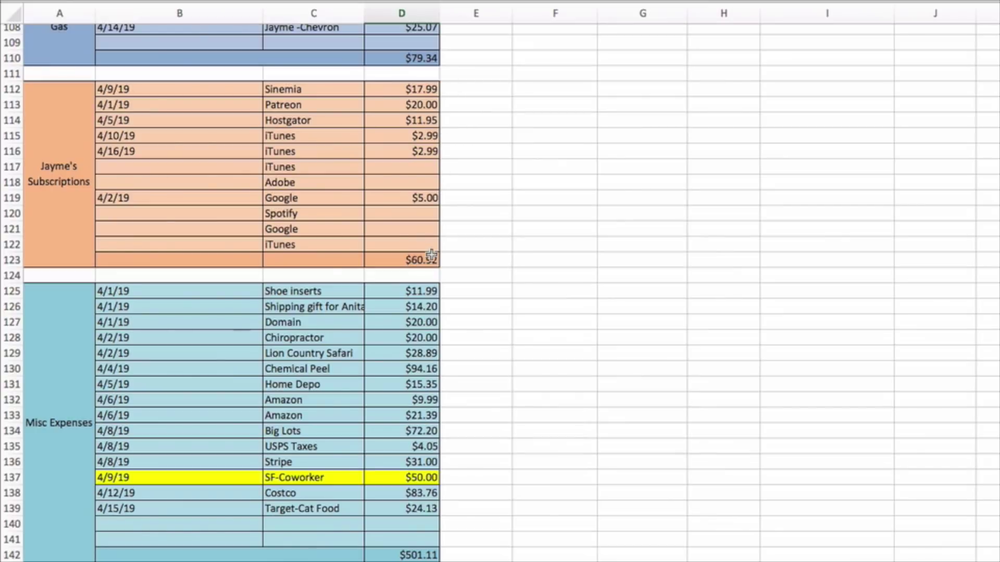
left_click_drag(431, 258, 418, 89)
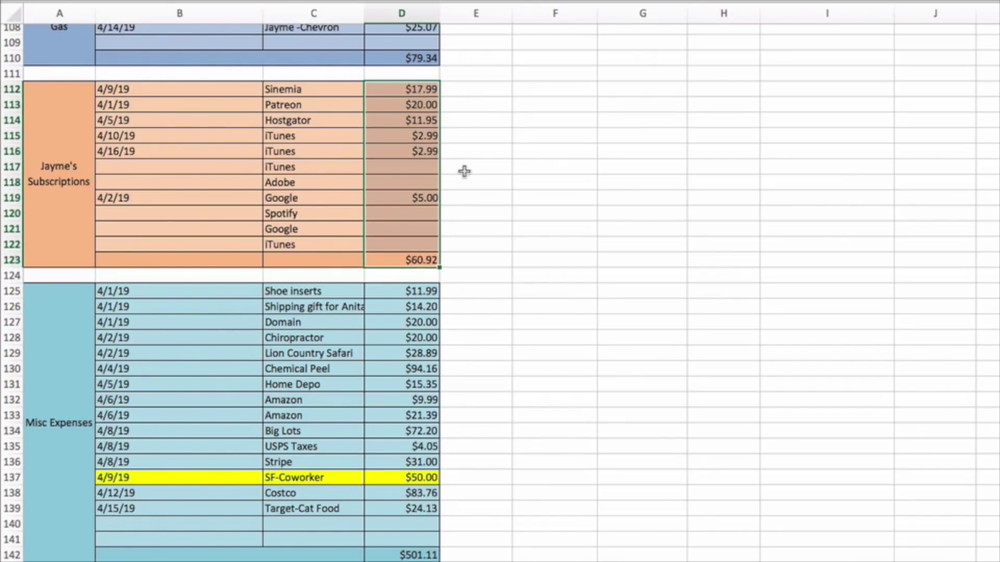
left_click(451, 139)
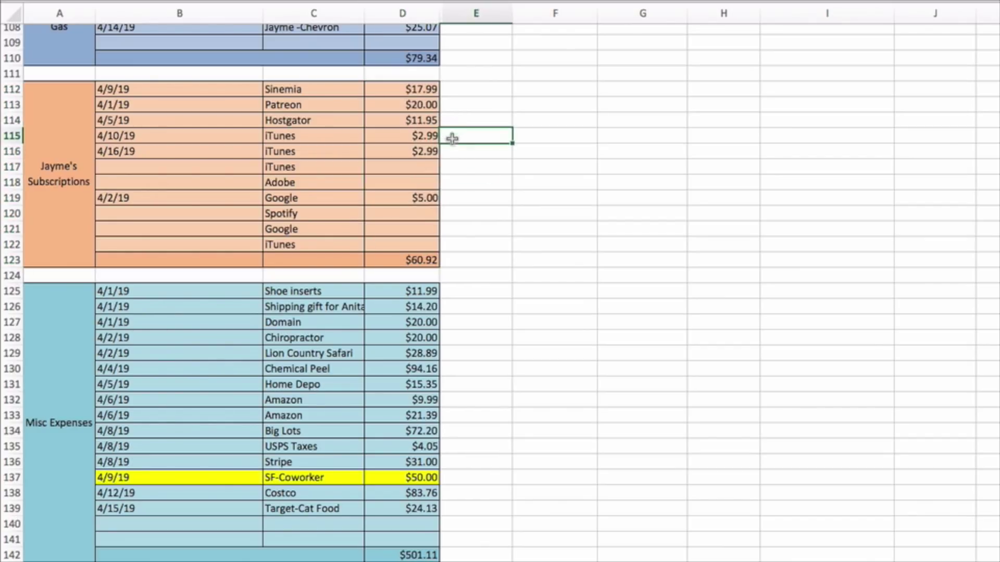
Examine the itemized expense logs from Groceries through Misc Expenses, ending at the principal debt paid table.
scroll(461, 158, "up", 12)
scroll(460, 159, "up", 6)
scroll(461, 156, "down", 3)
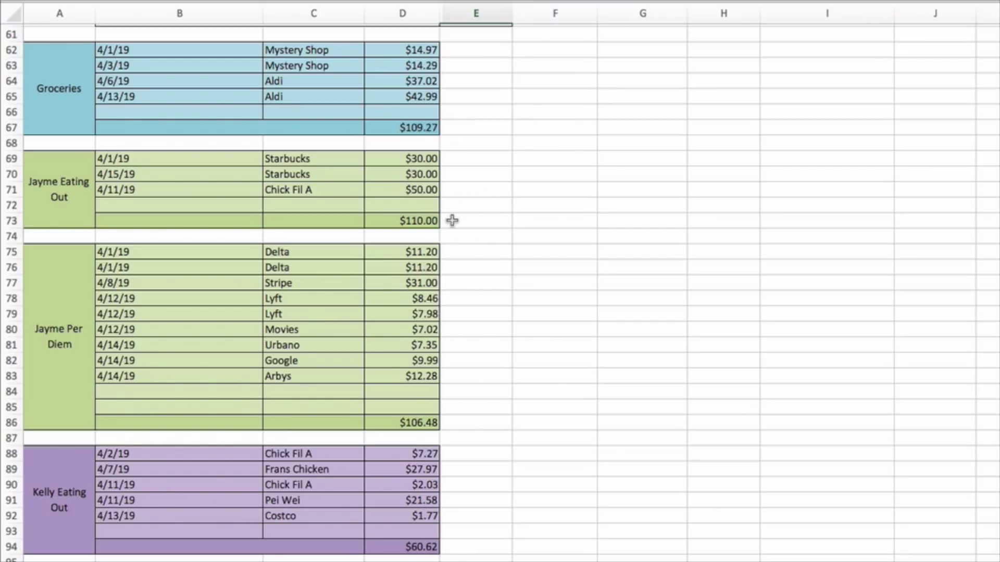
scroll(452, 221, "down", 5)
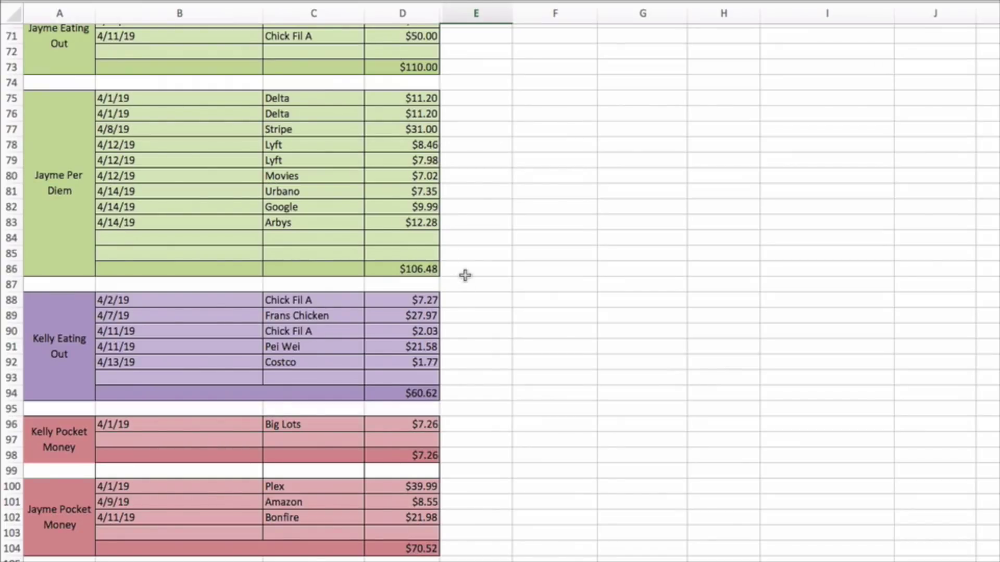
scroll(464, 275, "down", 1)
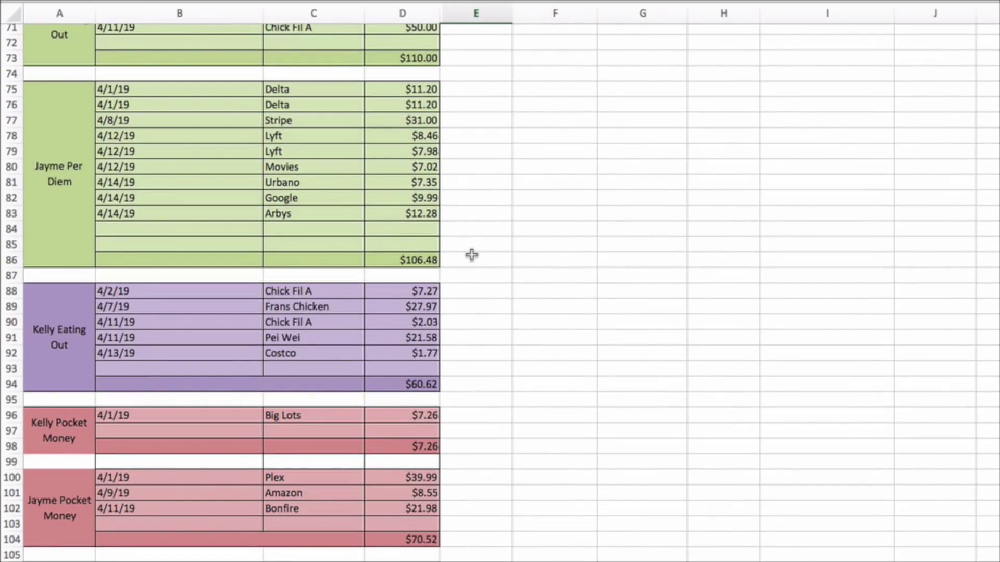
scroll(472, 255, "down", 7)
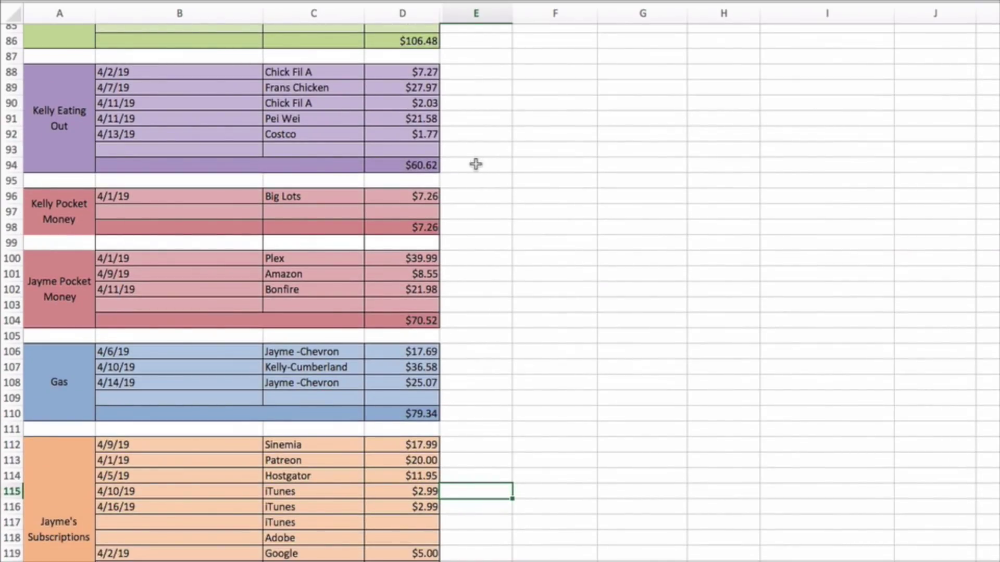
scroll(477, 185, "down", 1)
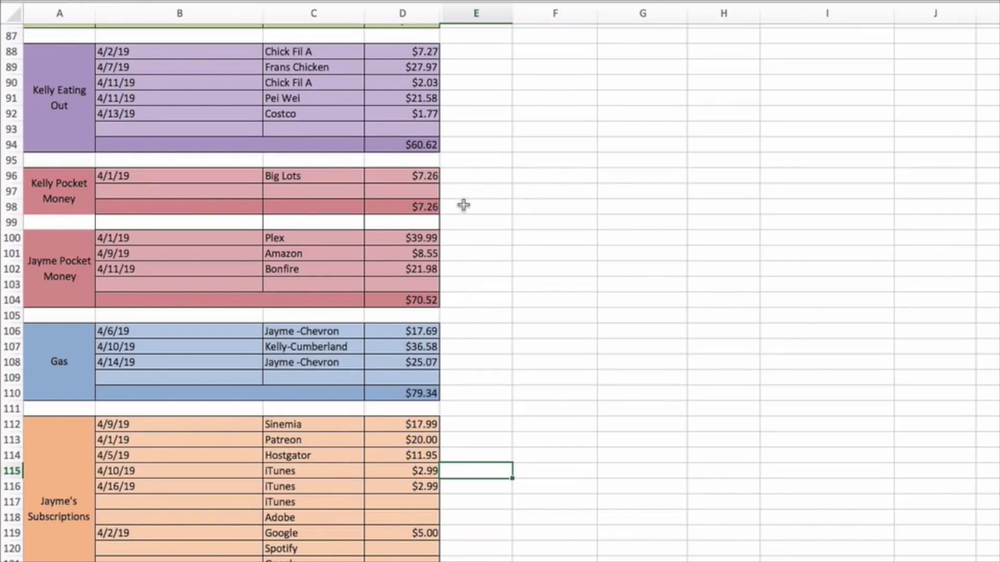
scroll(463, 206, "down", 5)
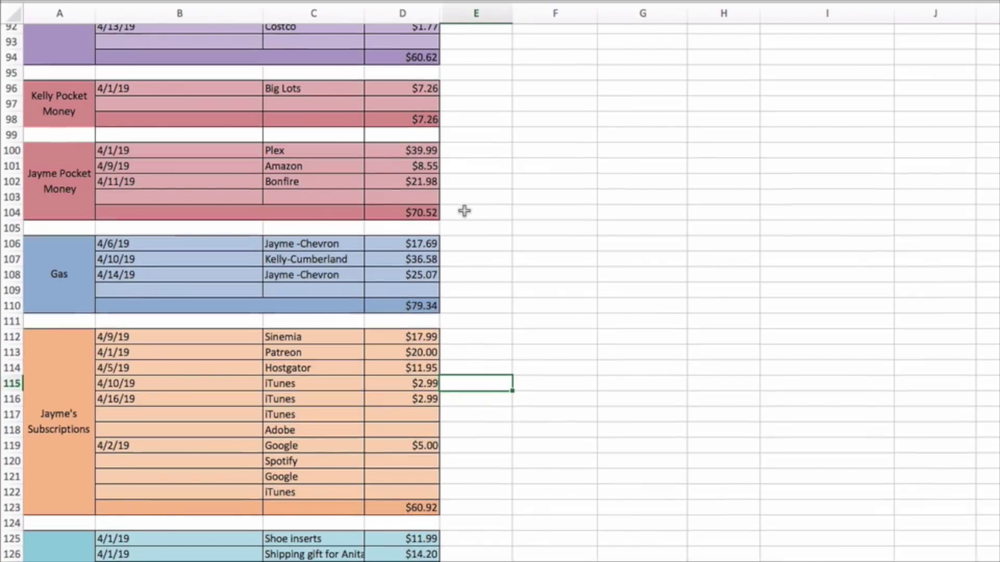
scroll(464, 210, "down", 4)
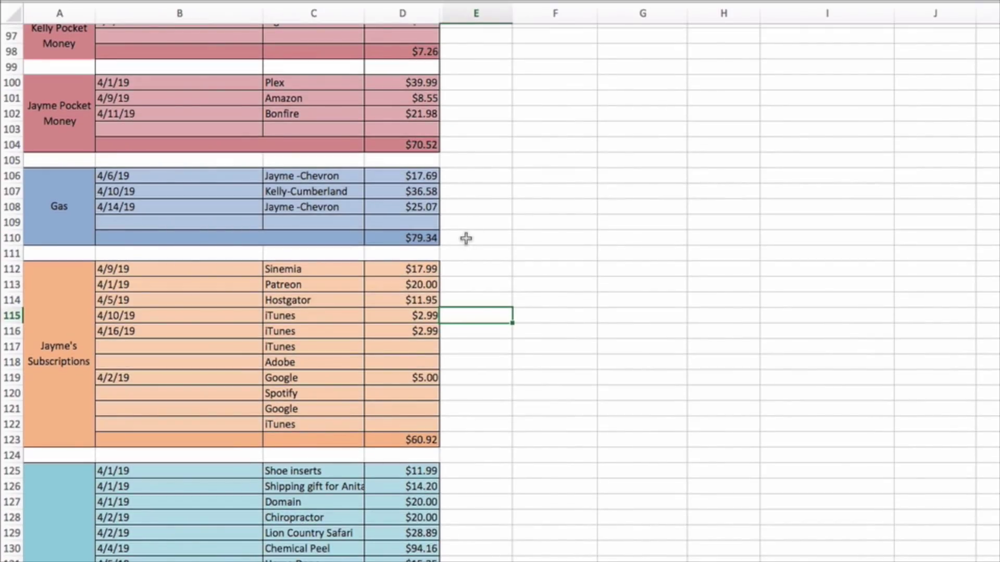
scroll(466, 240, "down", 11)
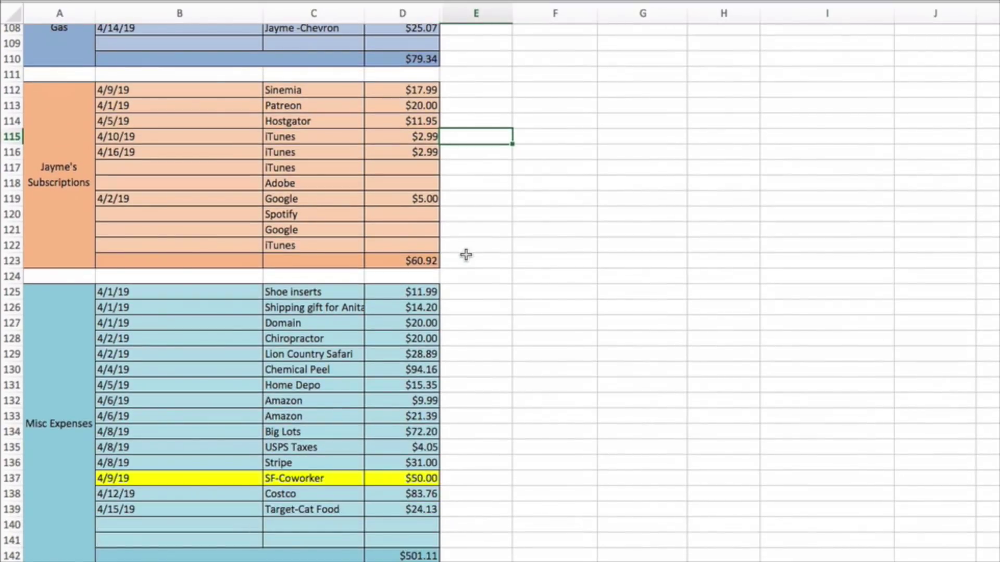
scroll(465, 255, "down", 15)
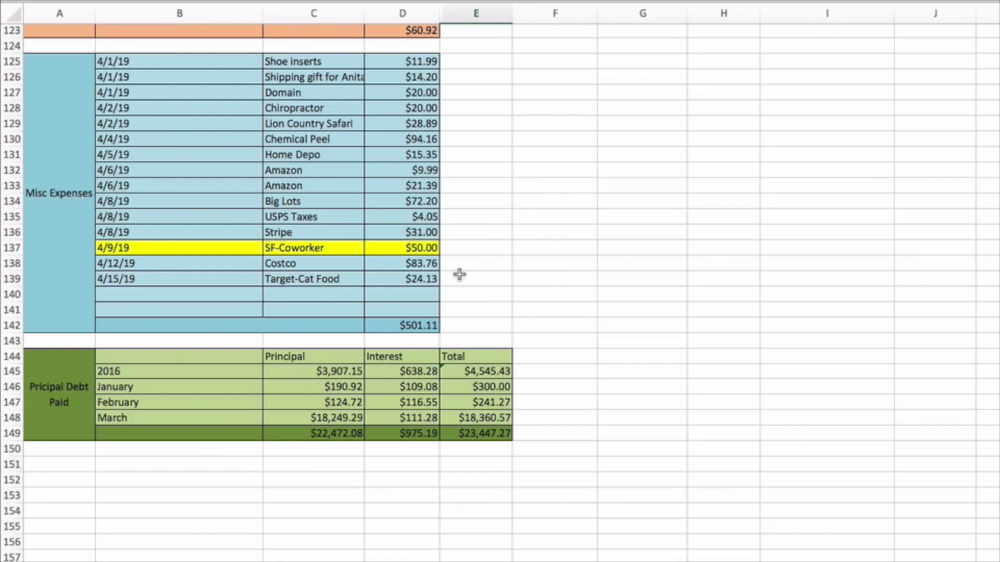
Return from the expense logs to the Regular Costs section and check the actual amount for Misc Expenses.
scroll(459, 275, "up", 20)
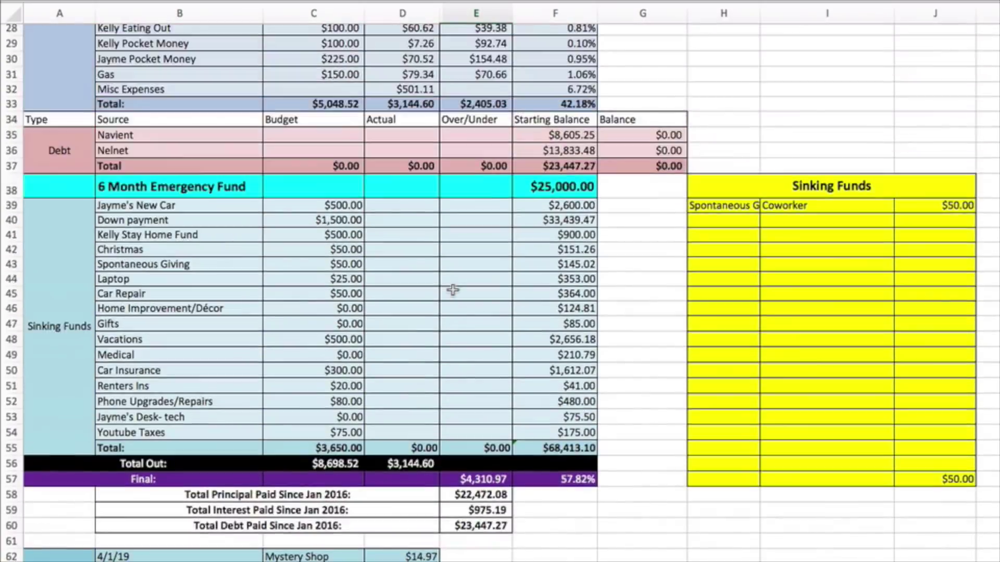
scroll(453, 290, "up", 3)
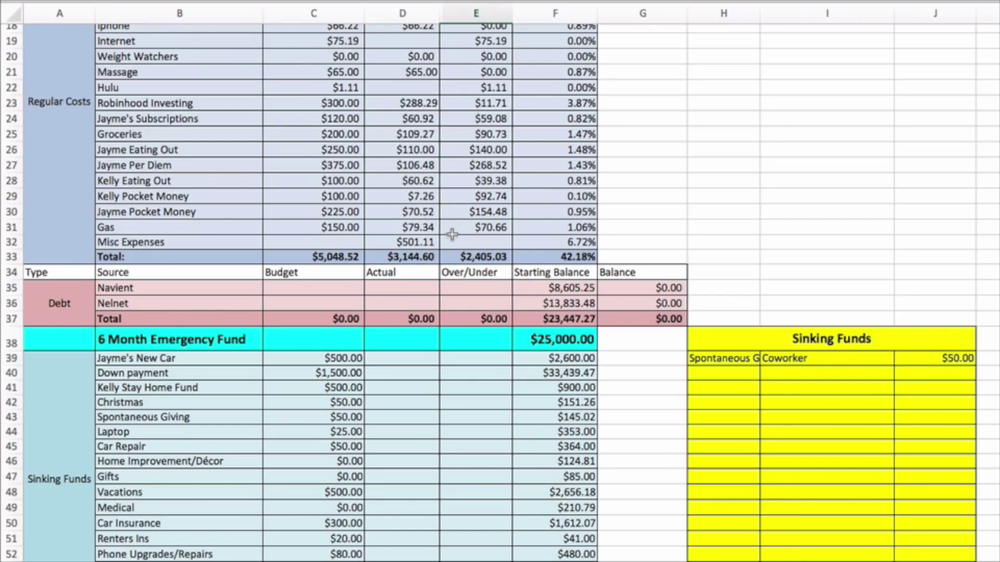
left_click(380, 238)
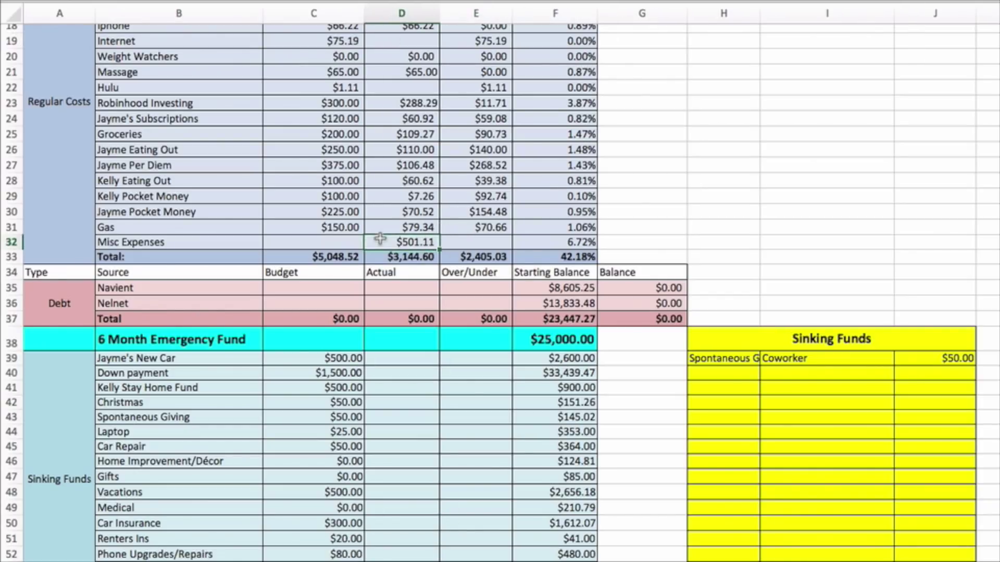
Review the Debt section's Navient and Nelnet rows and the total starting balance in F37.
scroll(374, 167, "down", 1)
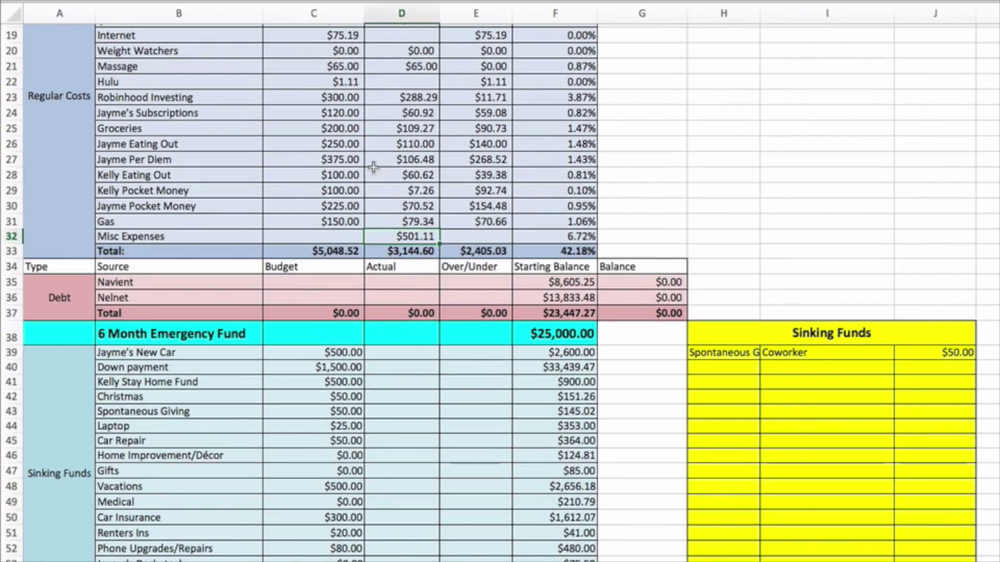
scroll(375, 174, "down", 2)
scroll(379, 202, "down", 2)
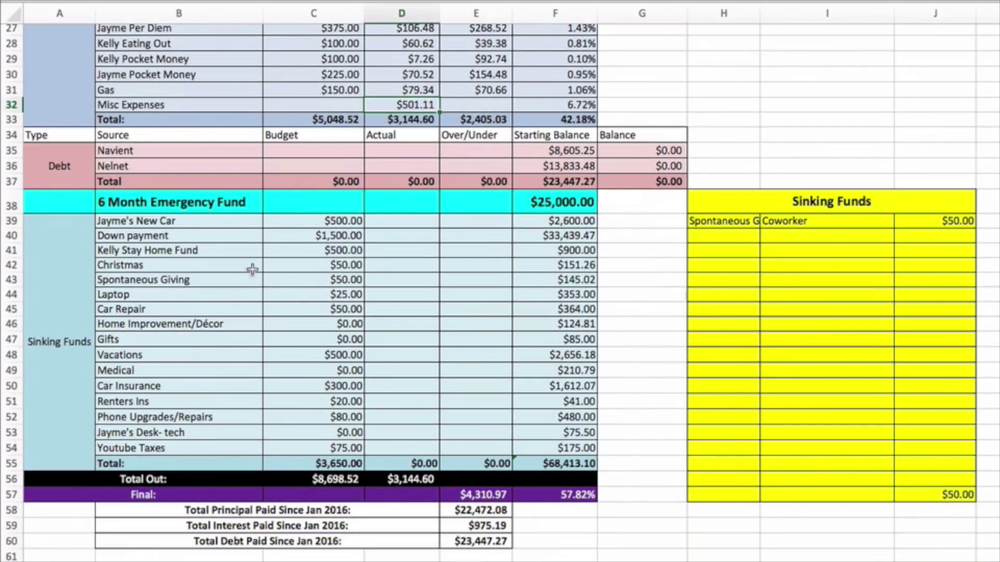
left_click_drag(68, 176, 617, 186)
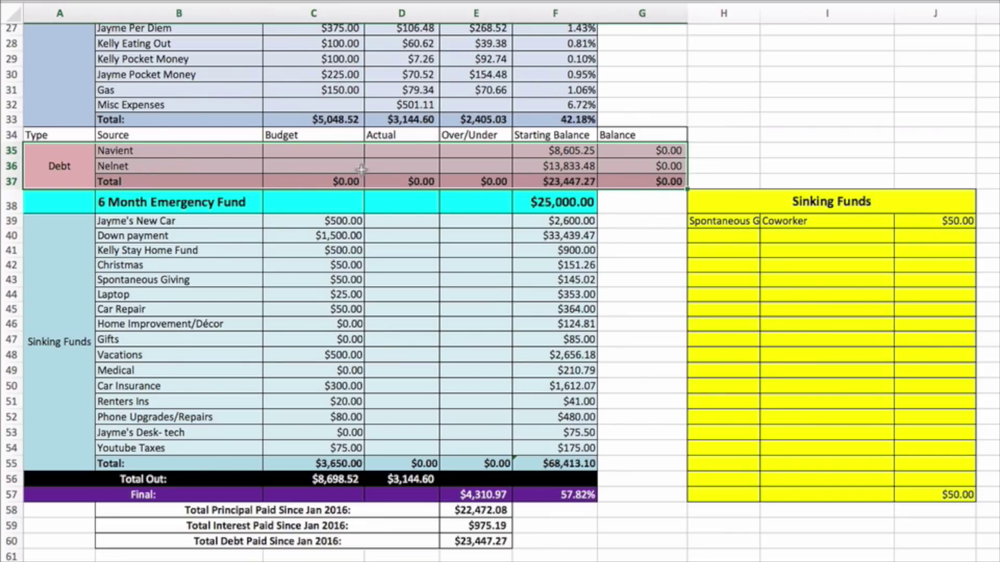
left_click(467, 164)
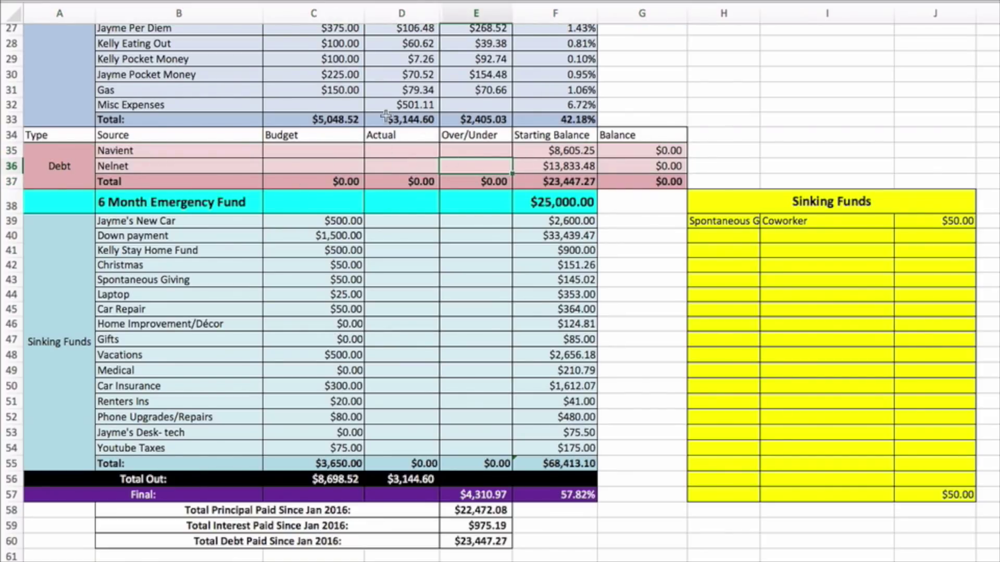
left_click(524, 180)
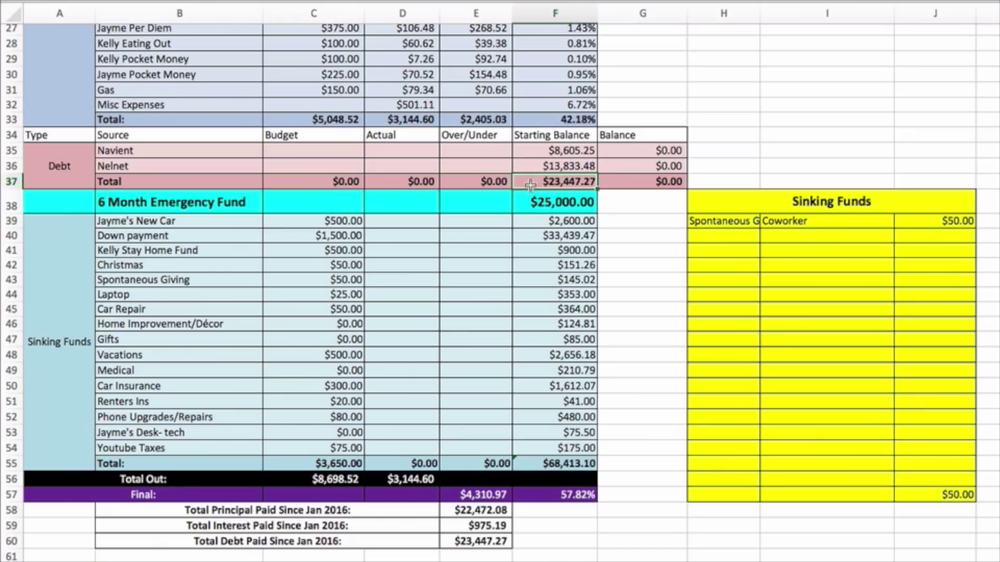
Examine the 6 Month Emergency Fund row and the sinking funds, including the Coworker log entry and the Actual cells D40:D53.
scroll(443, 166, "down", 2)
scroll(442, 166, "down", 2)
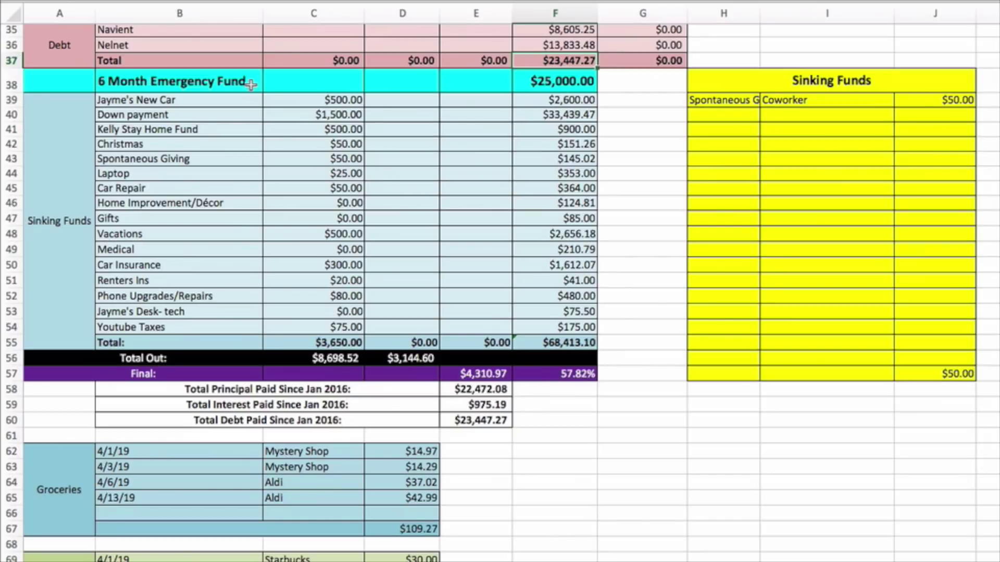
left_click_drag(250, 82, 569, 86)
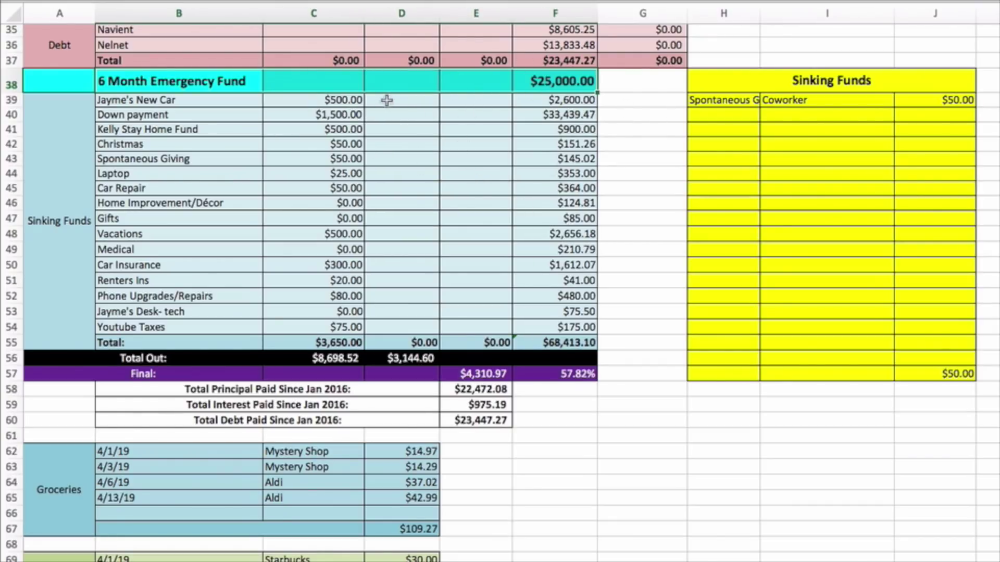
left_click(785, 99)
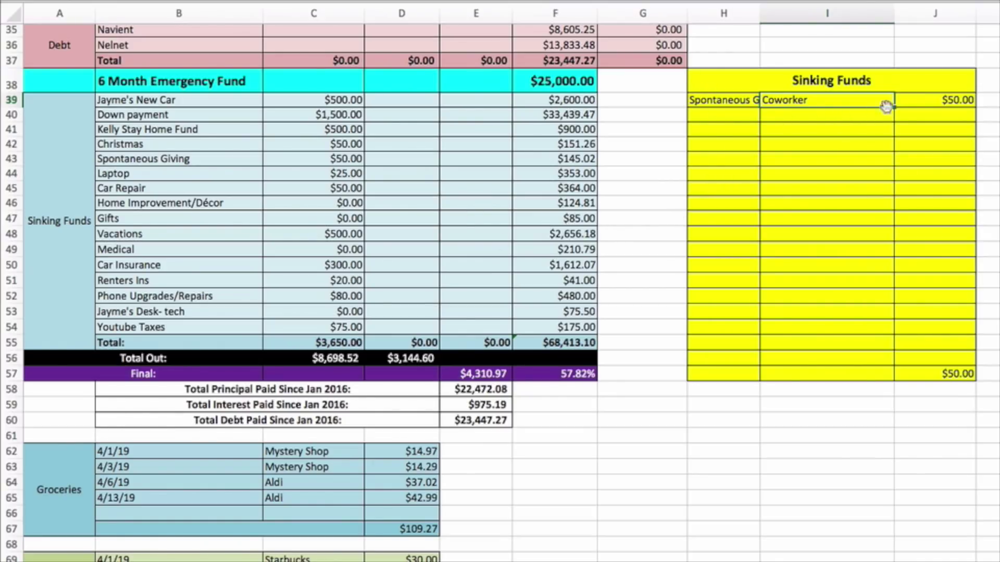
left_click(912, 98)
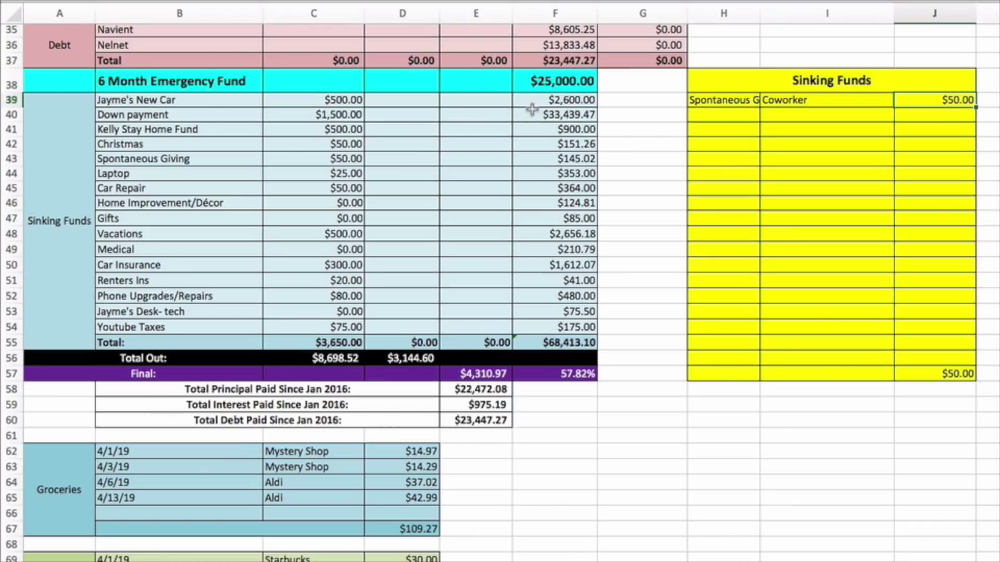
left_click_drag(419, 117, 393, 310)
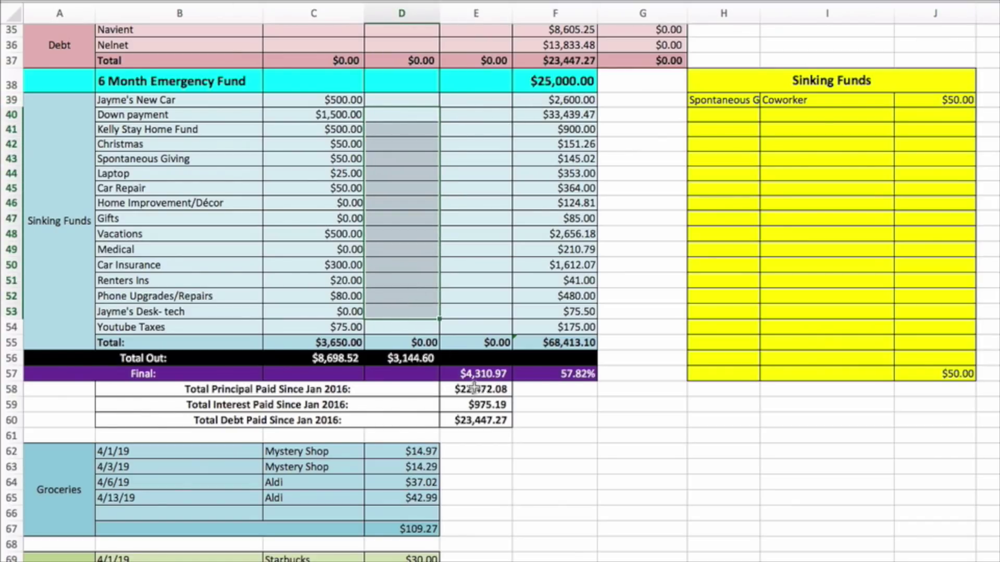
Look over the budget from its income section down to the Final amount in E57, ending back at the April 2019 heading.
scroll(485, 286, "up", 11)
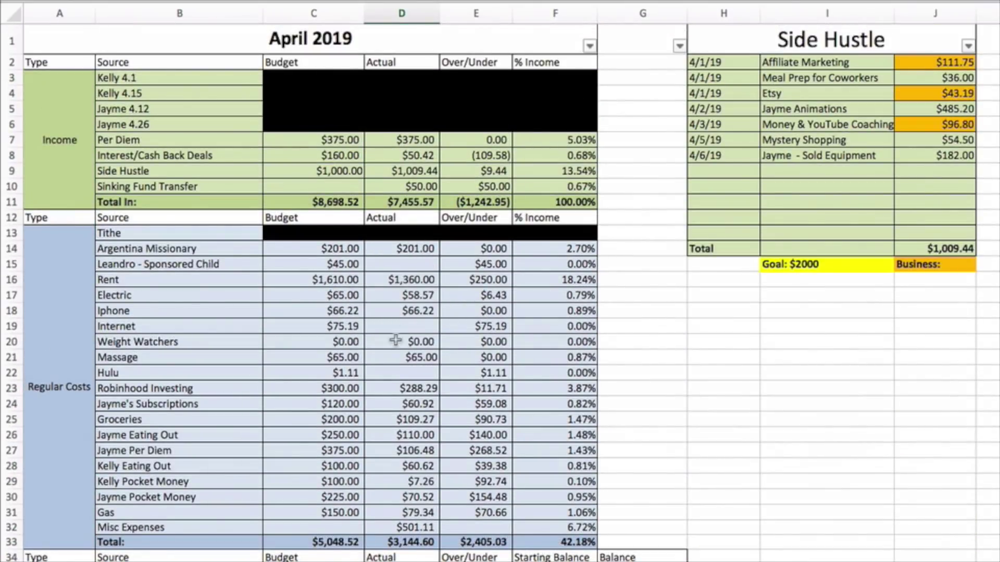
scroll(400, 327, "down", 6)
scroll(399, 326, "down", 8)
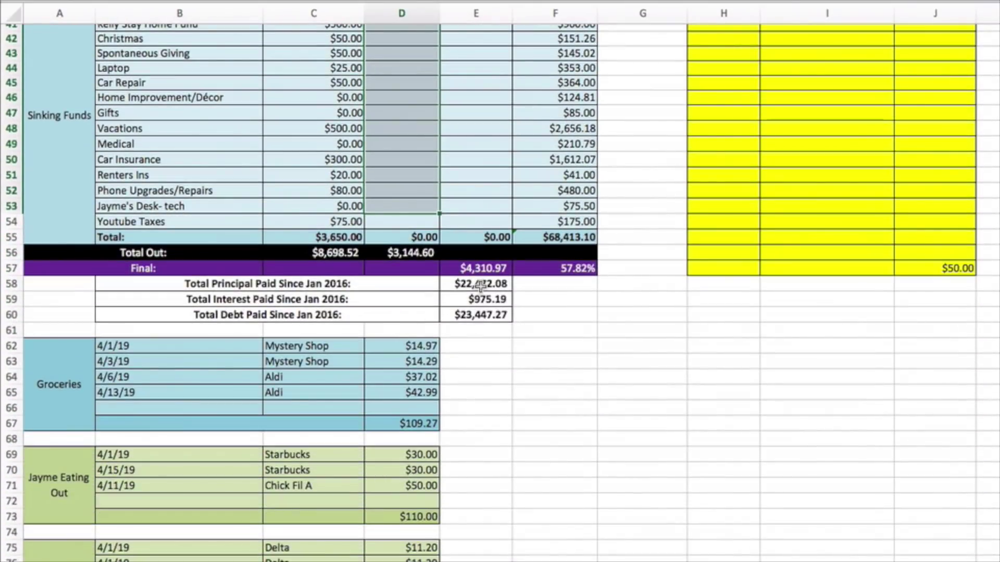
scroll(480, 288, "up", 2)
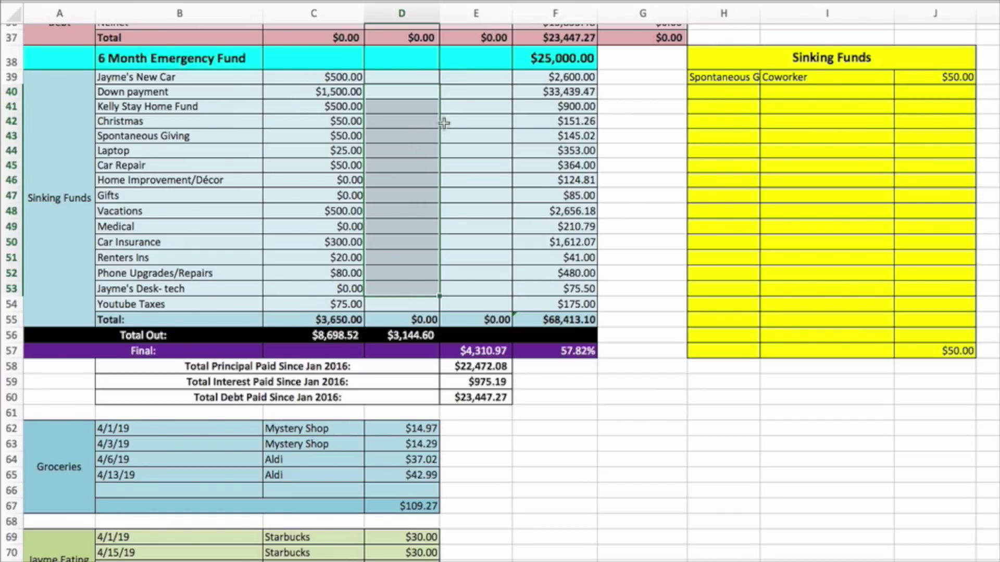
left_click(471, 350)
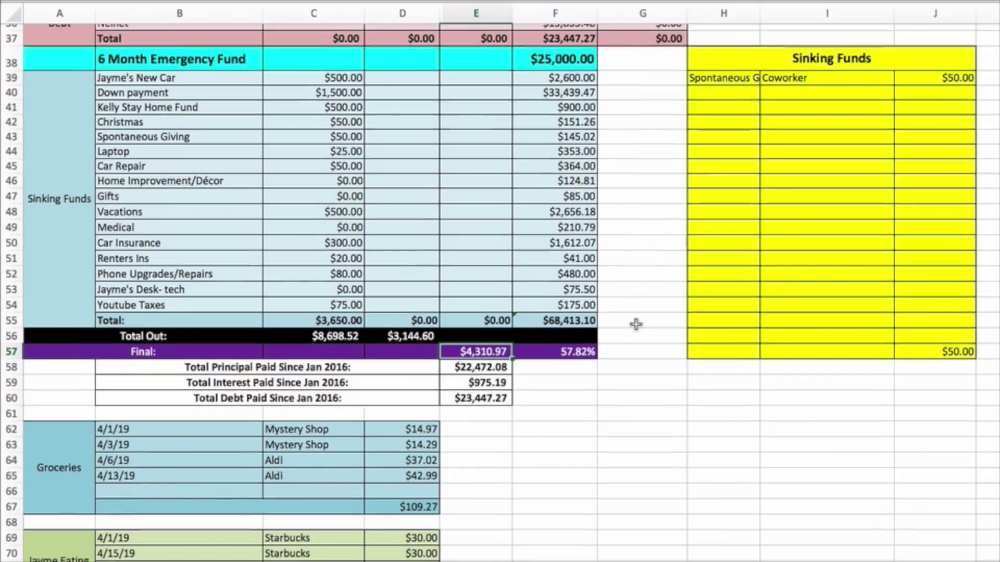
scroll(636, 324, "up", 12)
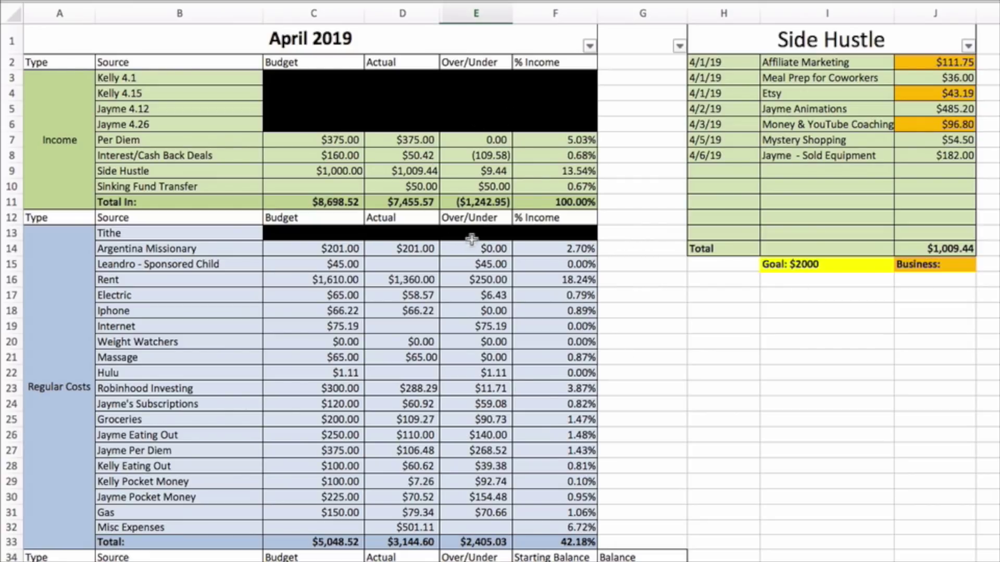
left_click(623, 231)
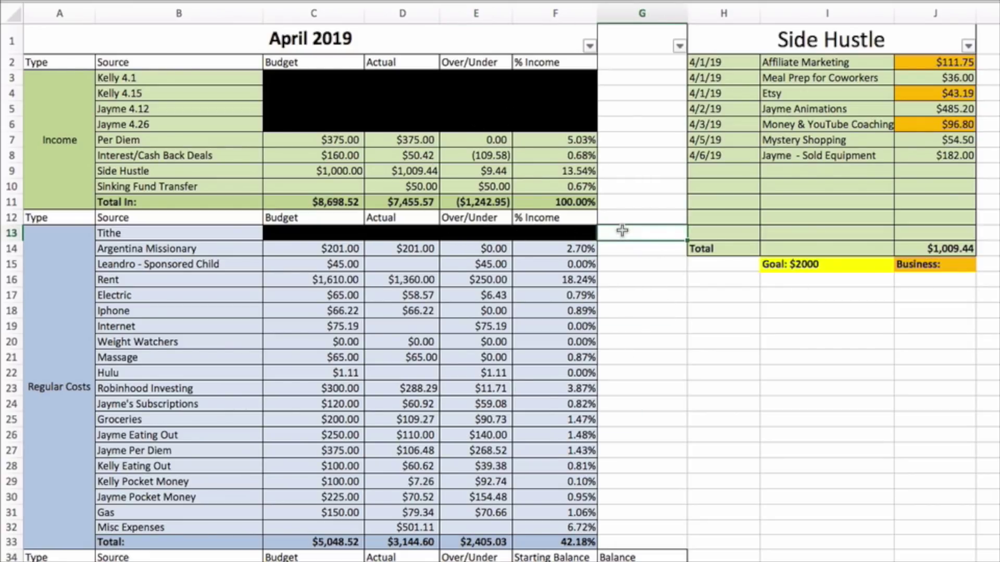